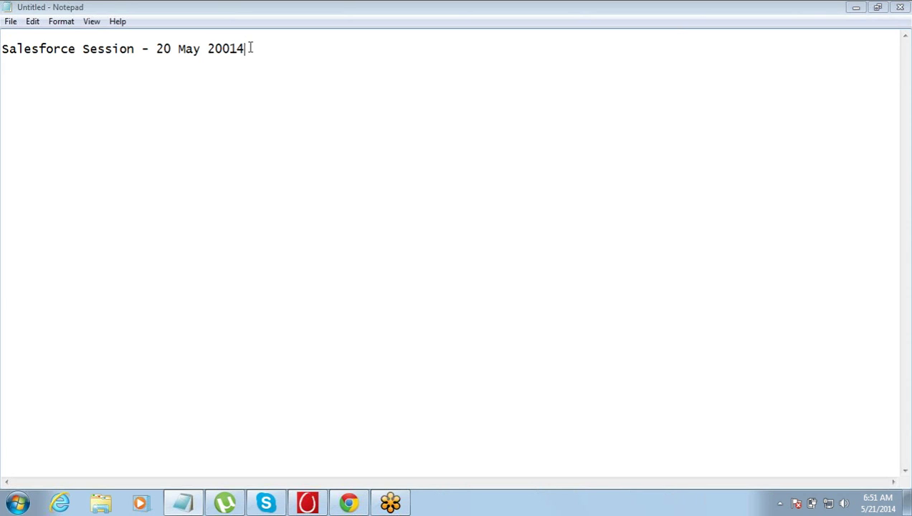
Add a new line below the session heading in the note, and open a blank Excel workbook in a maximized window
key(Return)
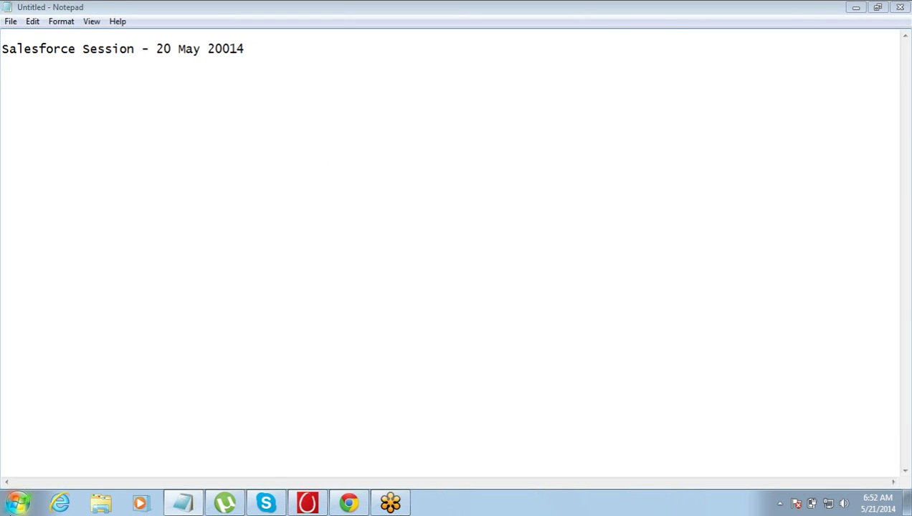
click(21, 501)
click(76, 215)
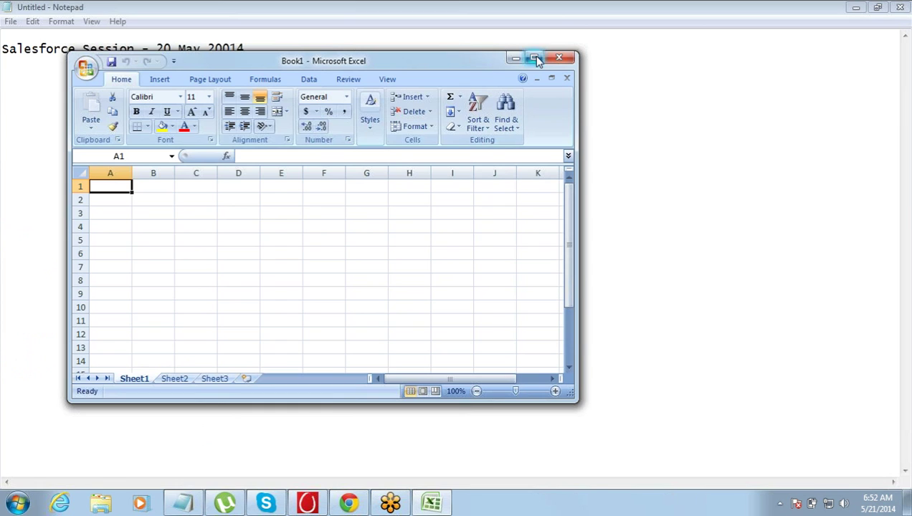
click(533, 57)
Merge and center cells B3:C3 and enter the heading Projects
drag(192, 184, 143, 157)
click(130, 154)
click(84, 160)
click(372, 68)
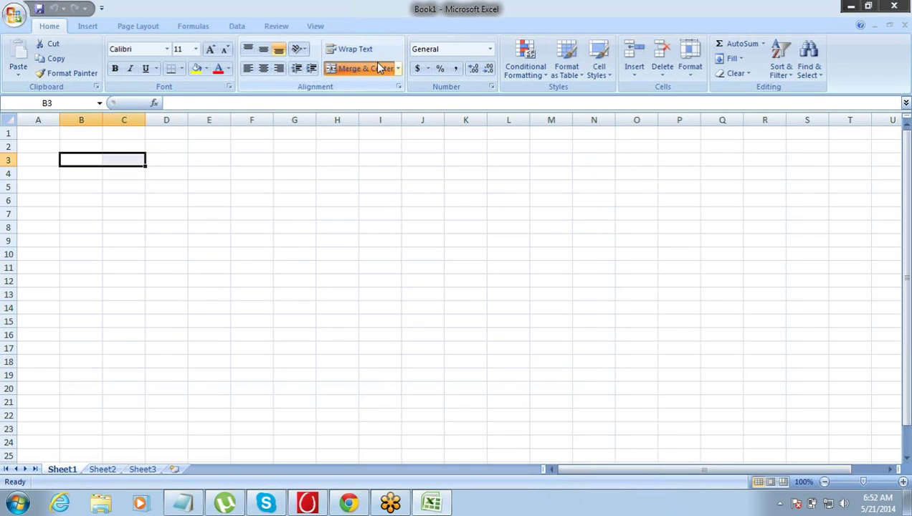
text(Projects)
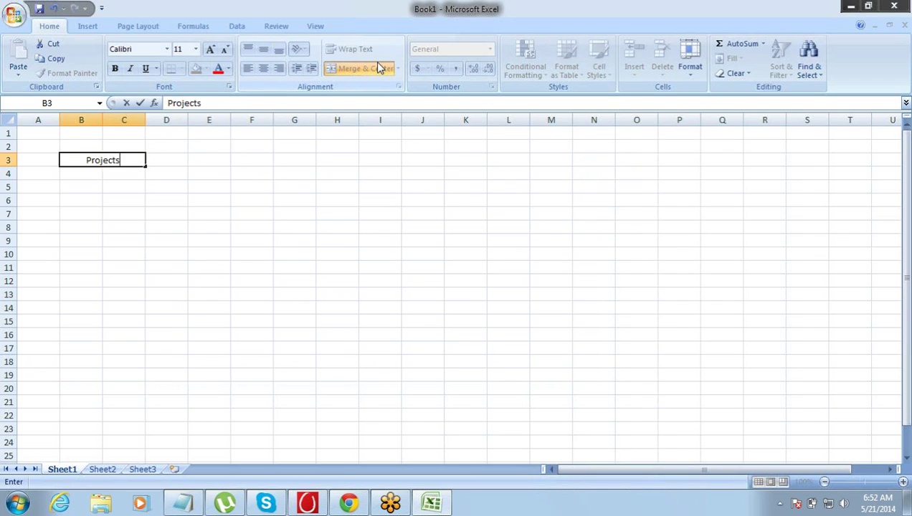
key(Tab)
Merge and center cells F3:G3 and enter the heading Clients
key(Right)
key(Right)
key(shift+Right)
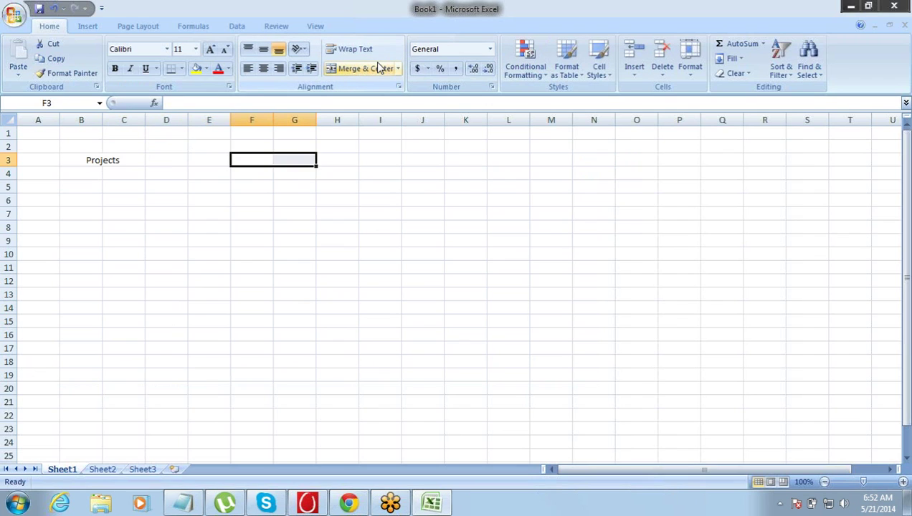
click(380, 68)
text(Cliet)
key(BackSpace)
text(nts)
key(Tab)
Make the Projects and Clients headings in row 3 bold
key(Left)
key(Left)
key(Left)
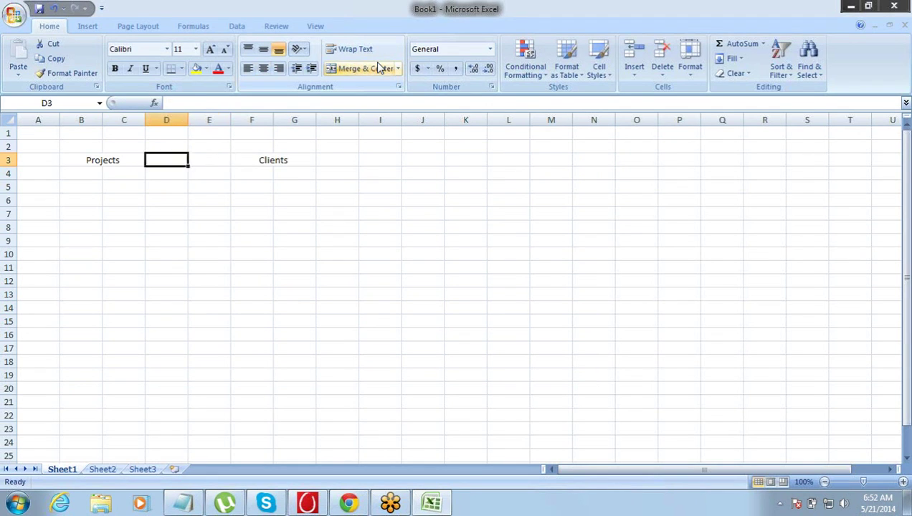
key(Left)
key(ctrl+b)
key(Right)
key(Right)
key(Right)
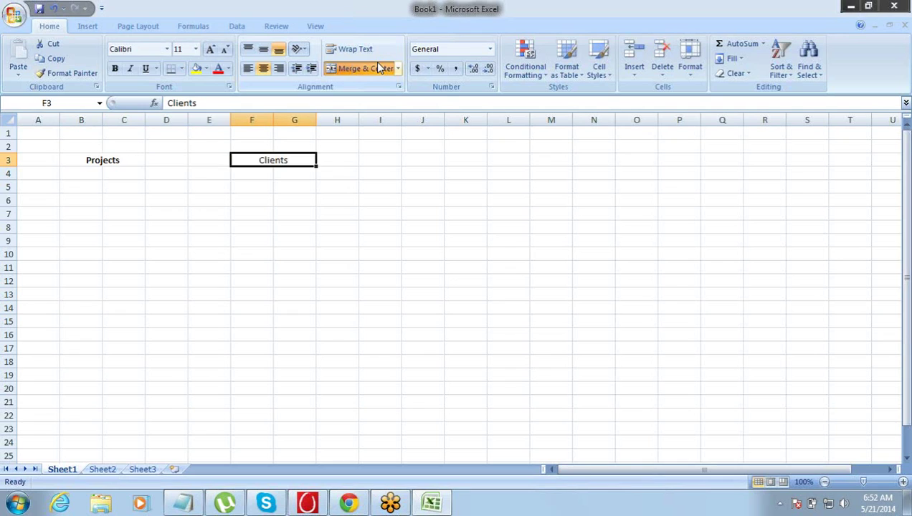
key(ctrl+b)
Merge and center cells J3:K3 and enter the heading Consultants in bold
key(Right)
key(Right)
key(Right)
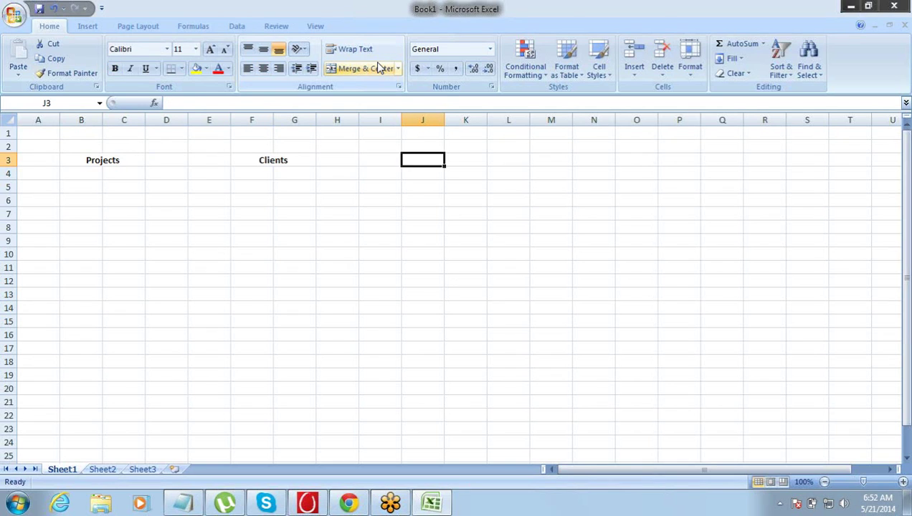
key(shift+Right)
click(378, 65)
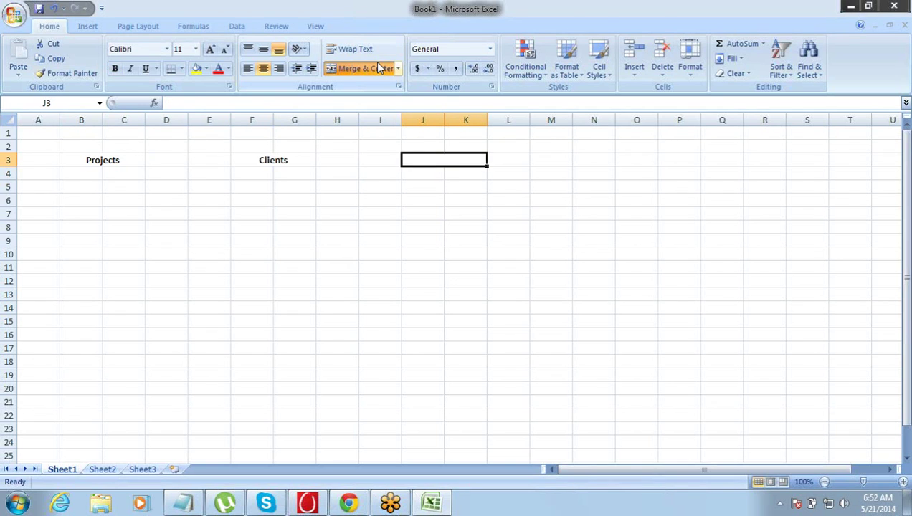
text(Consu)
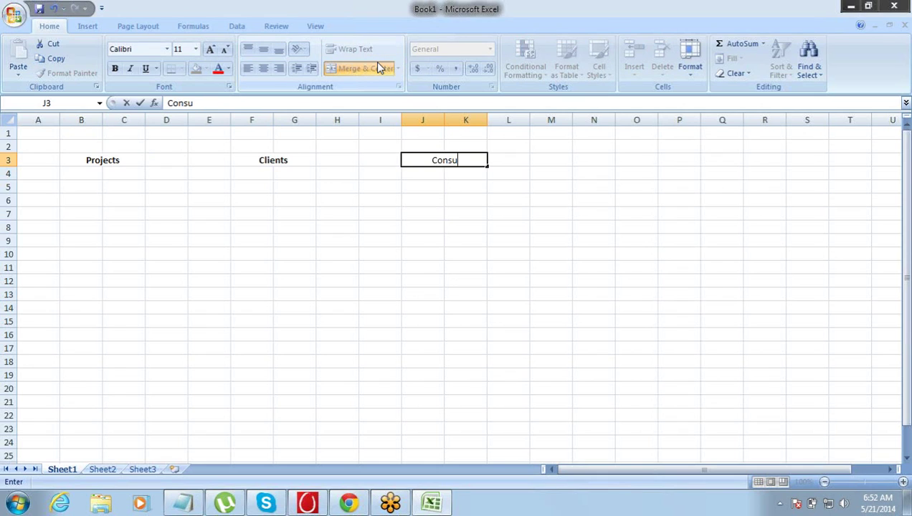
text(ltants)
key(ctrl+Return)
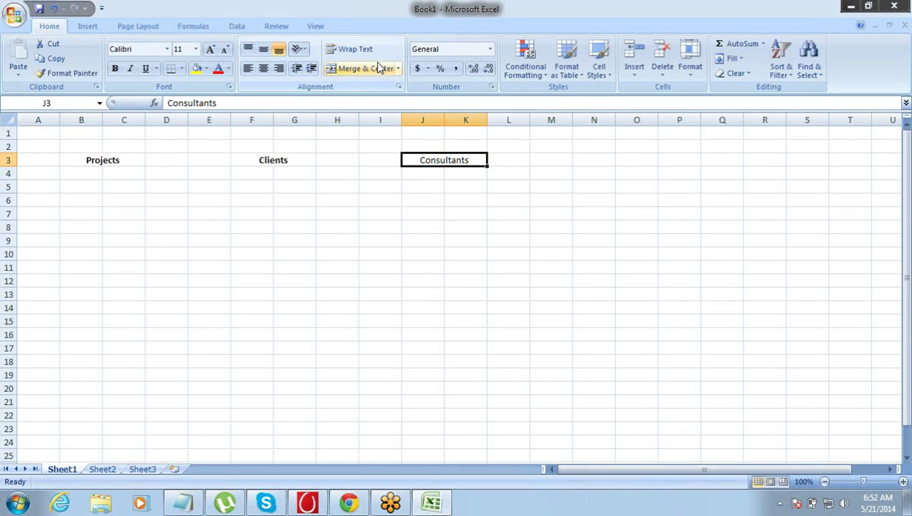
key(ctrl+b)
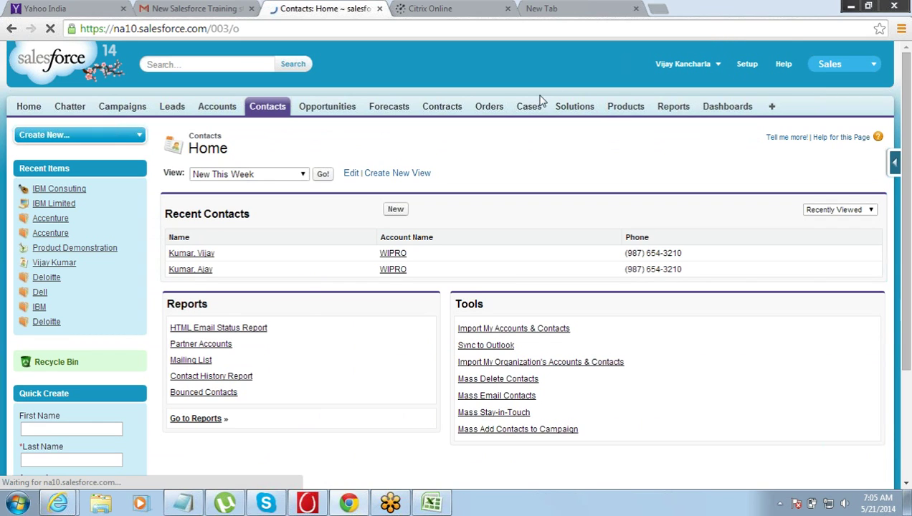
Start a new Salesforce contact and choose Deloitte as its account name through the account lookup
click(396, 210)
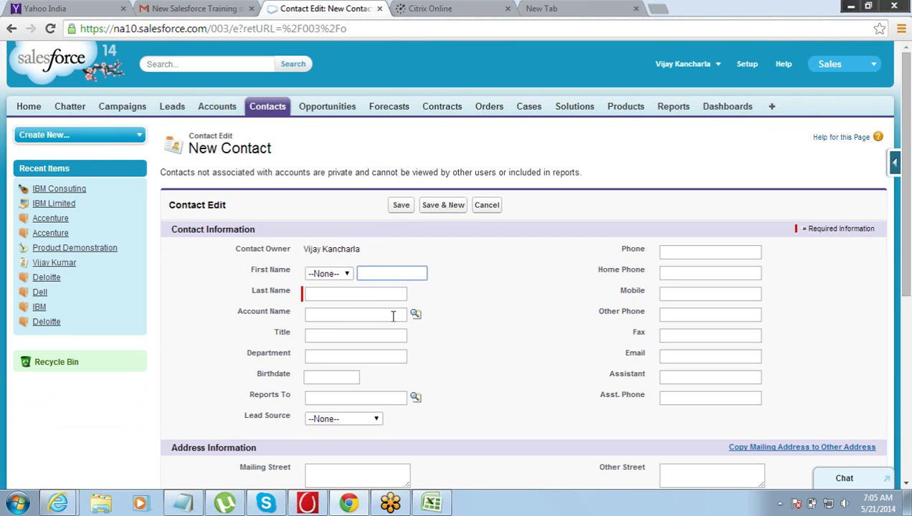
click(415, 314)
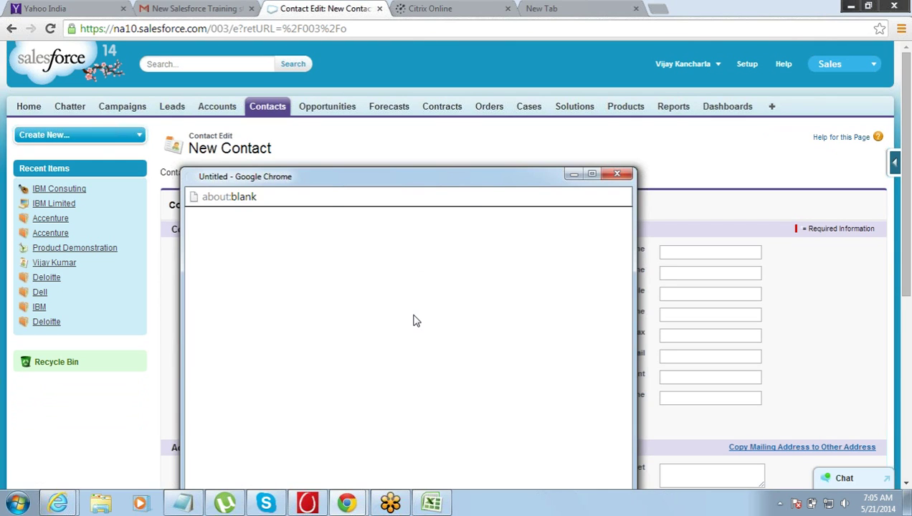
drag(405, 176, 457, 127)
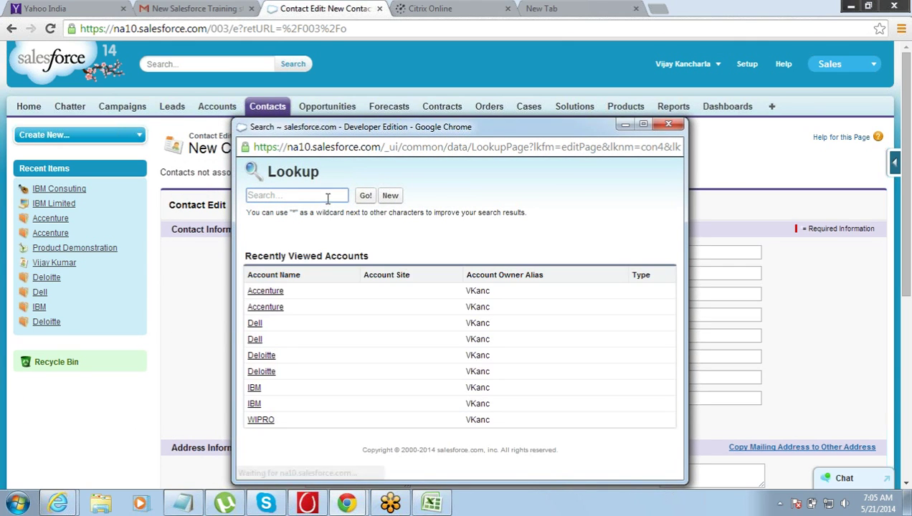
click(262, 356)
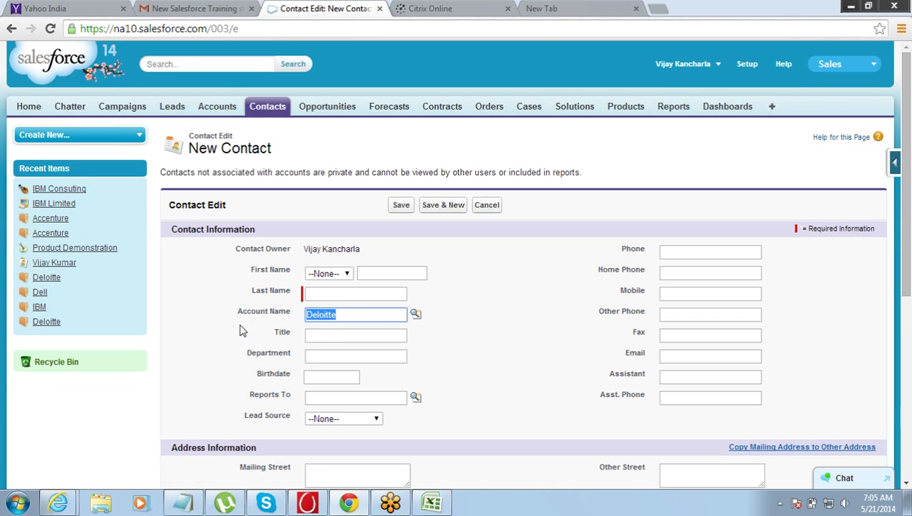
Switch to the Excel workbook and commit the Lookup entry beside Client in cell C9
key(alt+Tab)
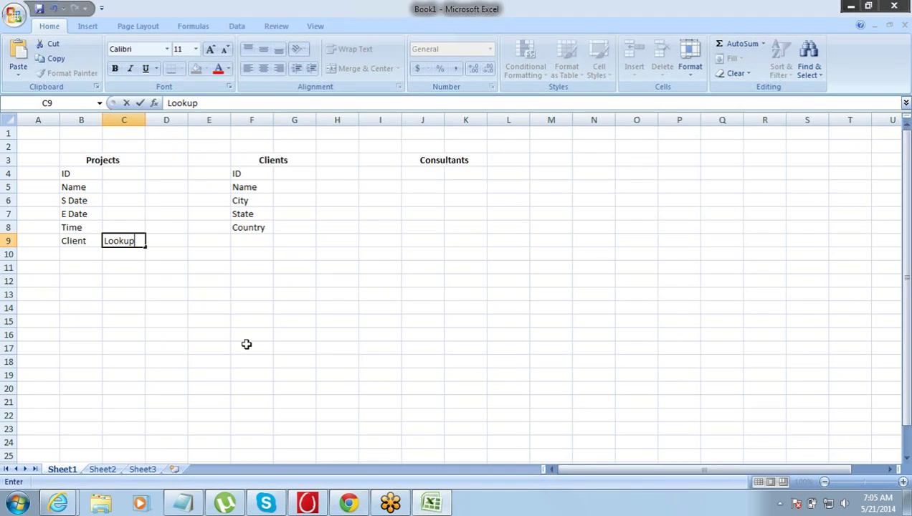
click(79, 240)
click(126, 242)
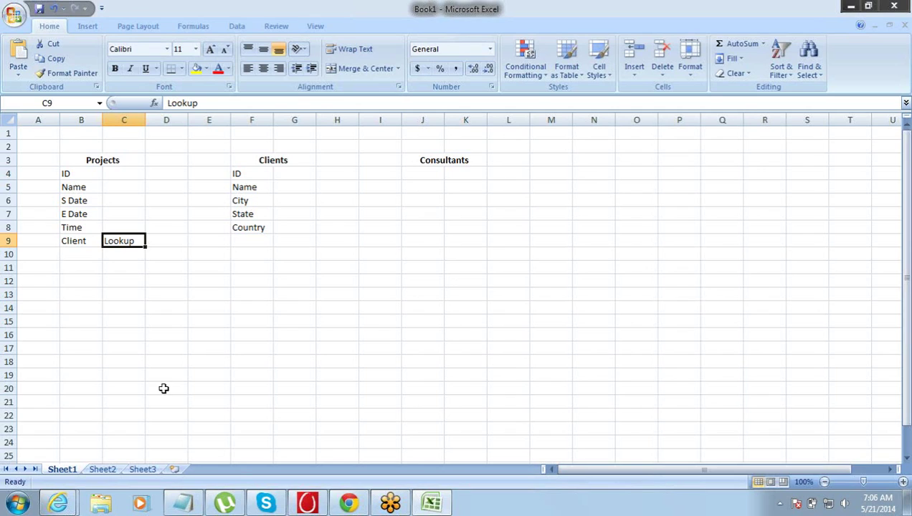
Switch to Notepad and add the heading Relationships below the session title, followed by a blank line
click(175, 504)
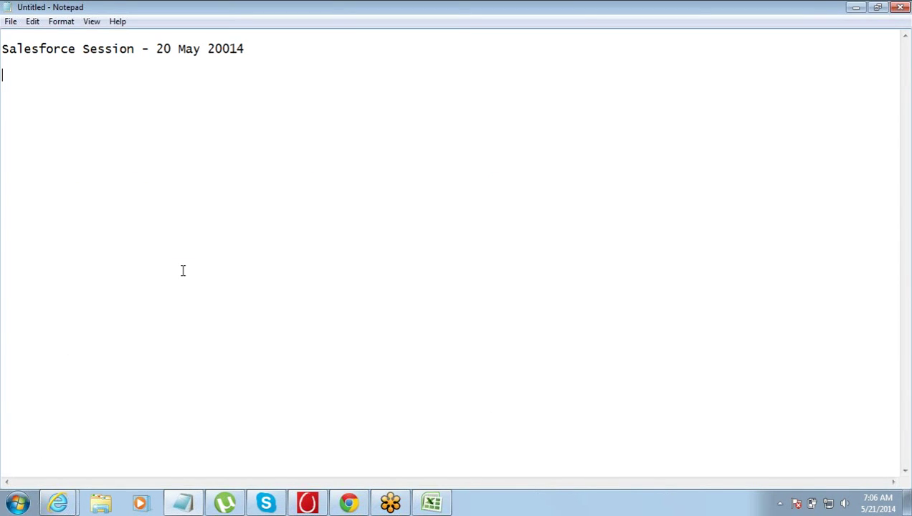
text(Relationships)
key(Return)
key(Return)
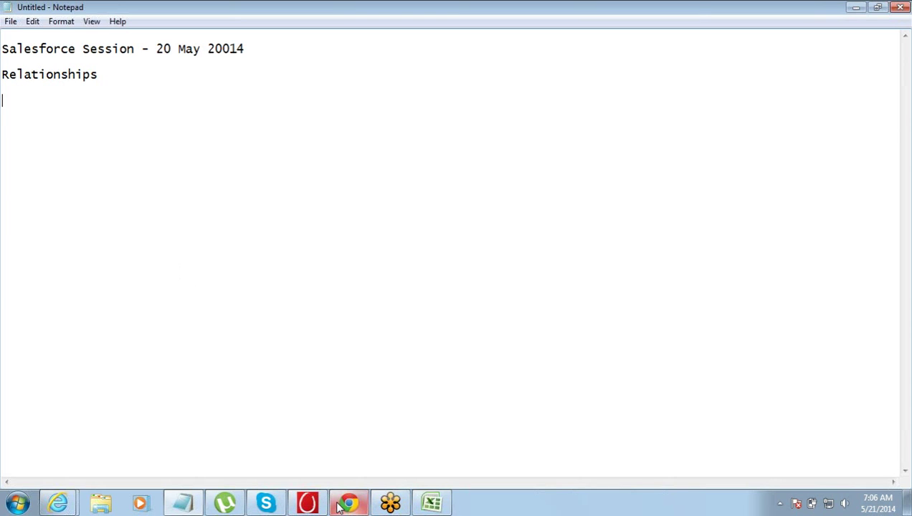
Review the Salesforce contact form's account field, and examine in Excel how the Client field relates the Projects, Clients and Consultants tables
mouse_move(341, 506)
click(339, 460)
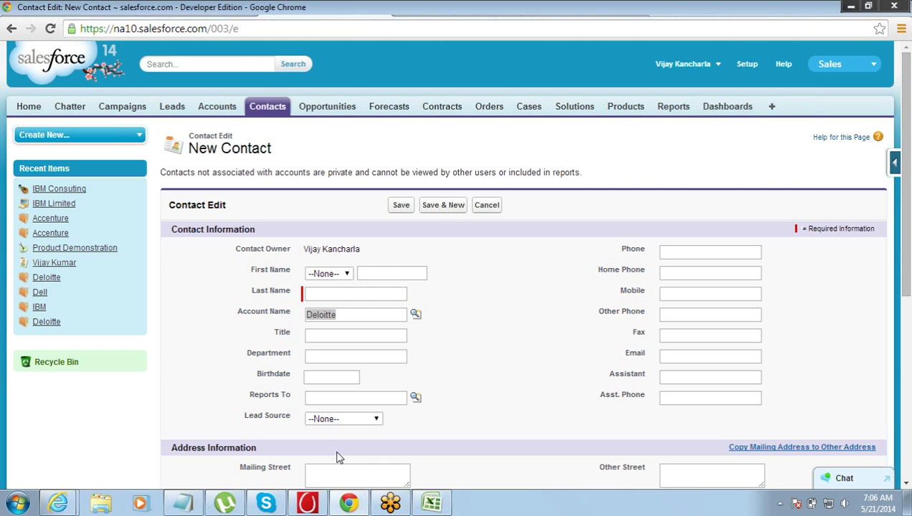
click(430, 503)
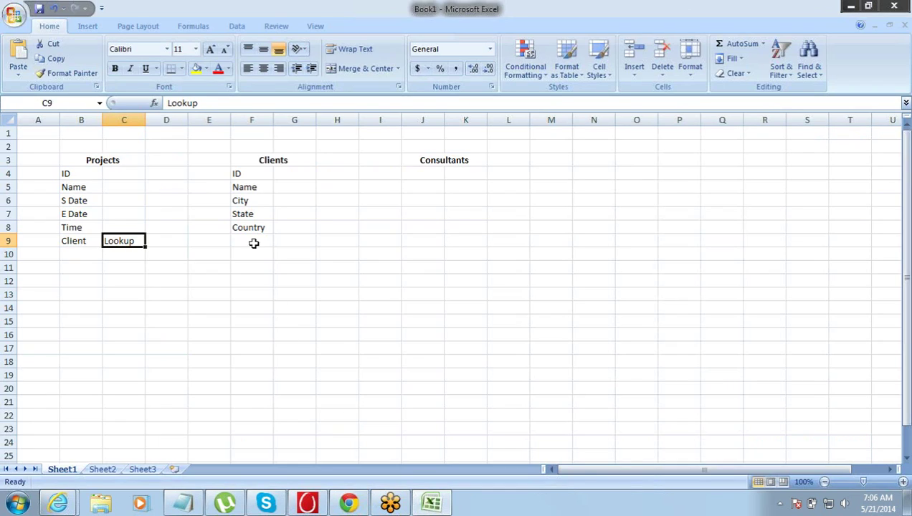
click(251, 160)
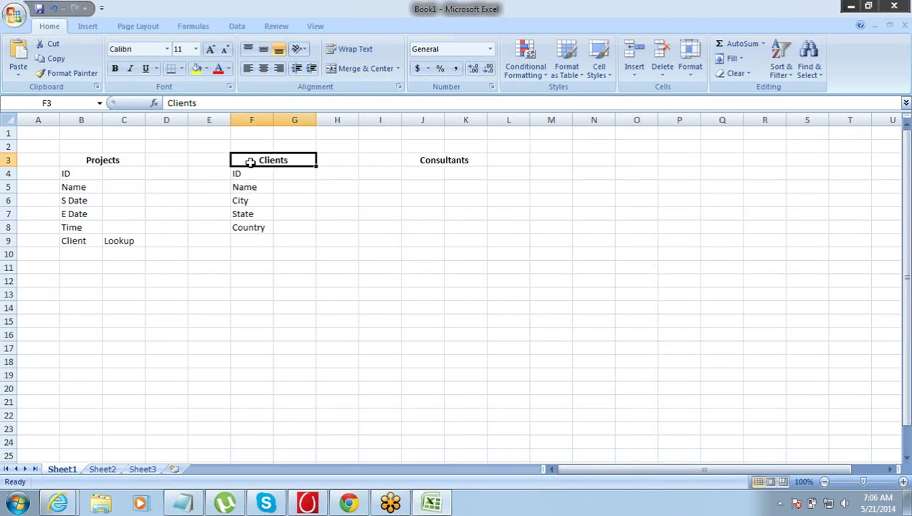
click(99, 242)
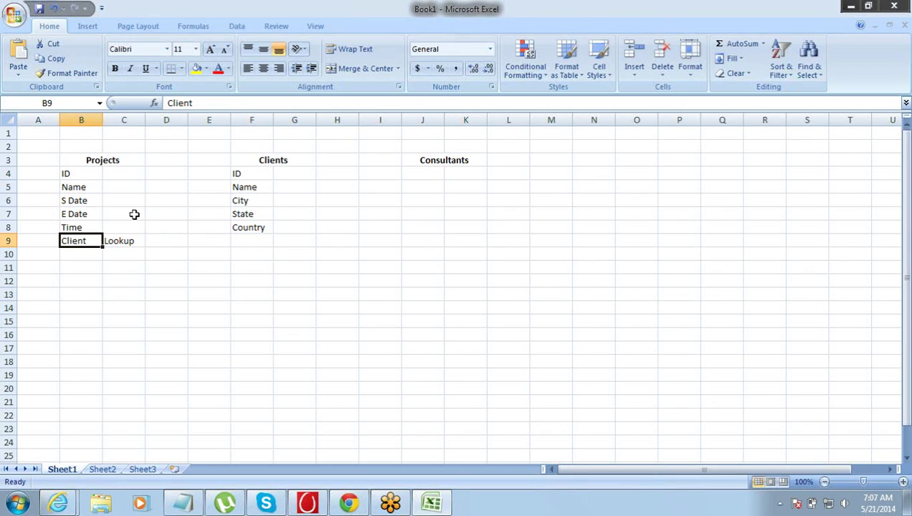
click(107, 165)
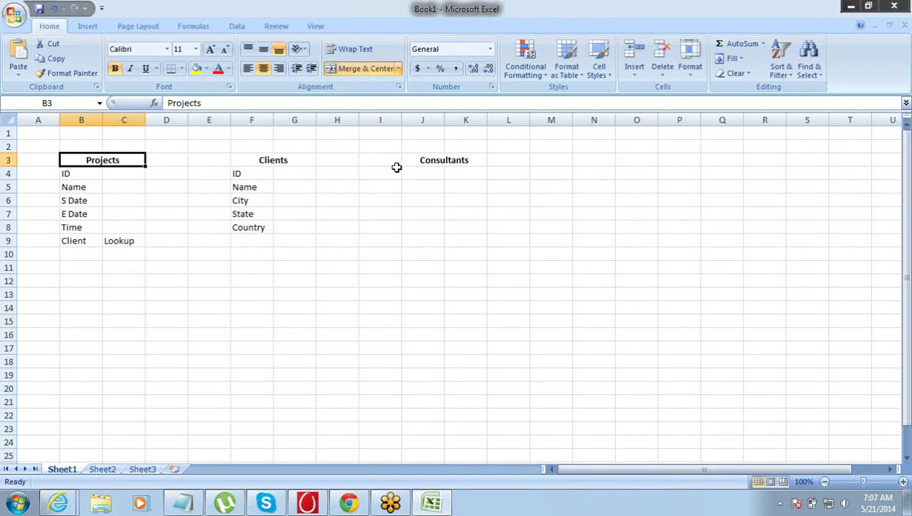
click(444, 160)
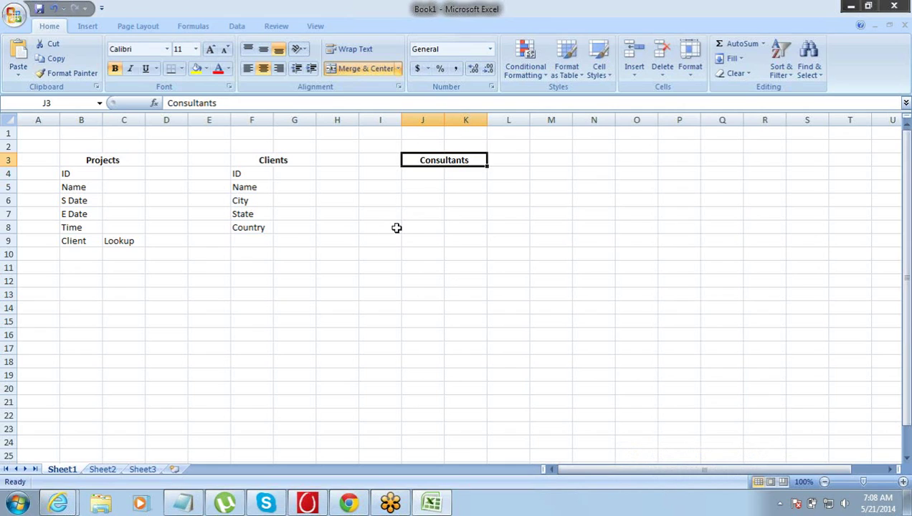
click(76, 244)
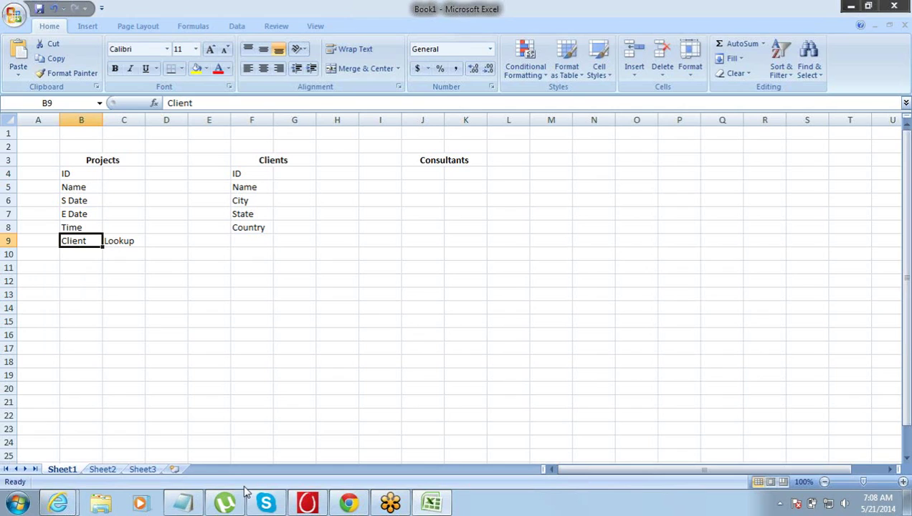
Switch to Notepad and list Parent and Child on separate lines directly under the Relationships heading
click(188, 503)
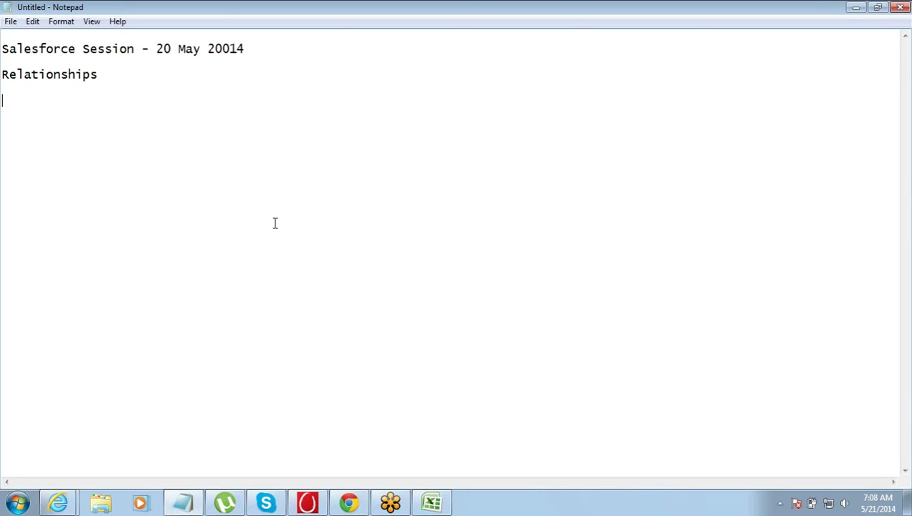
key(BackSpace)
text(Parent )
text(Child)
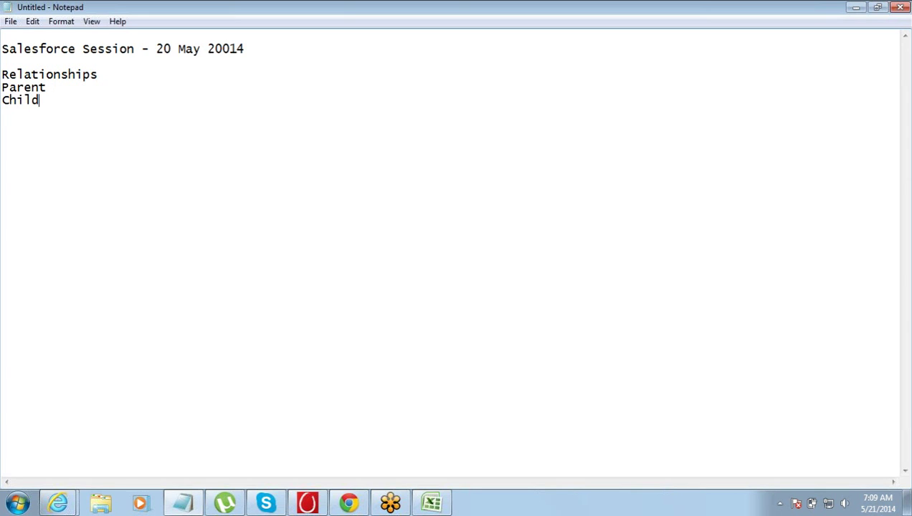
Insert a blank line between the Relationships heading and the Parent line
key(Up)
key(Up)
key(Return)
key(Down)
key(Down)
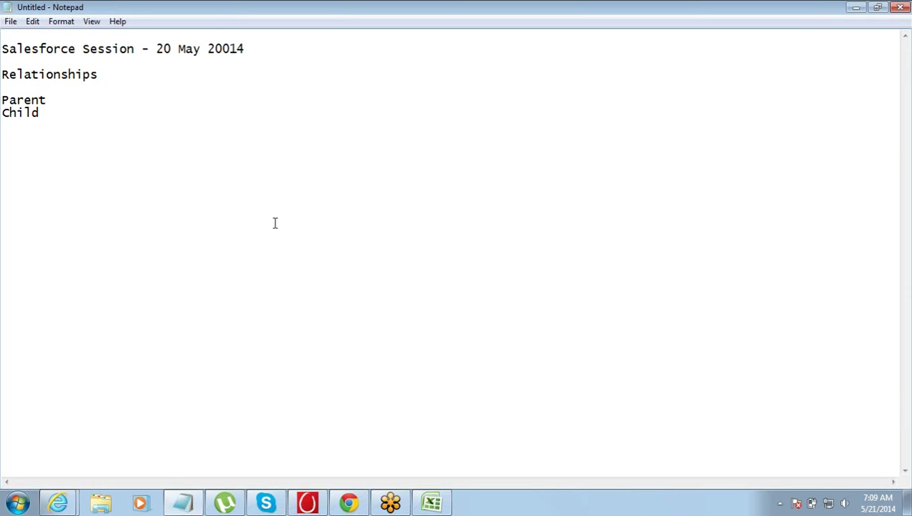
Append "- CLient" to the Parent line and "- Project" to the Child line
key(End)
text(- CLient)
key(Down)
text(- Pro)
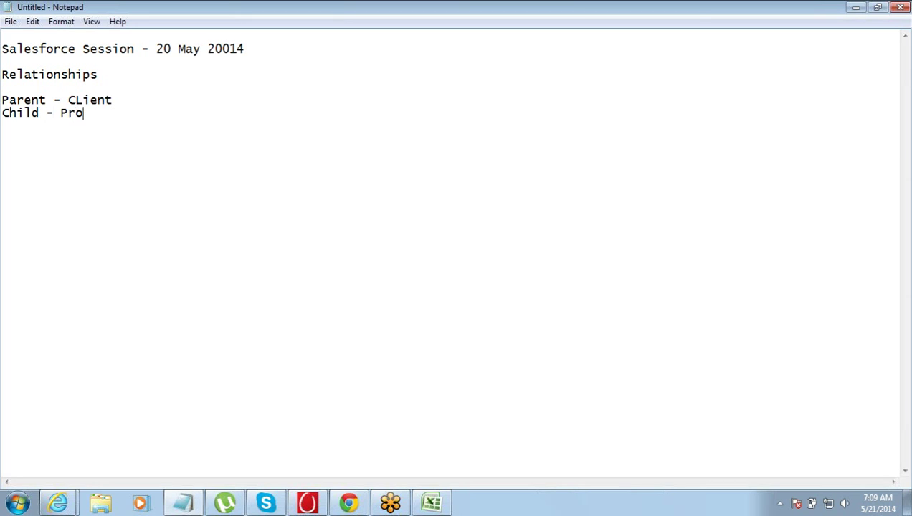
text(ject)
Add the note "Create a Relationship Field in the Child Object" after a blank line below the Child line
key(Return)
key(Return)
text(Creat)
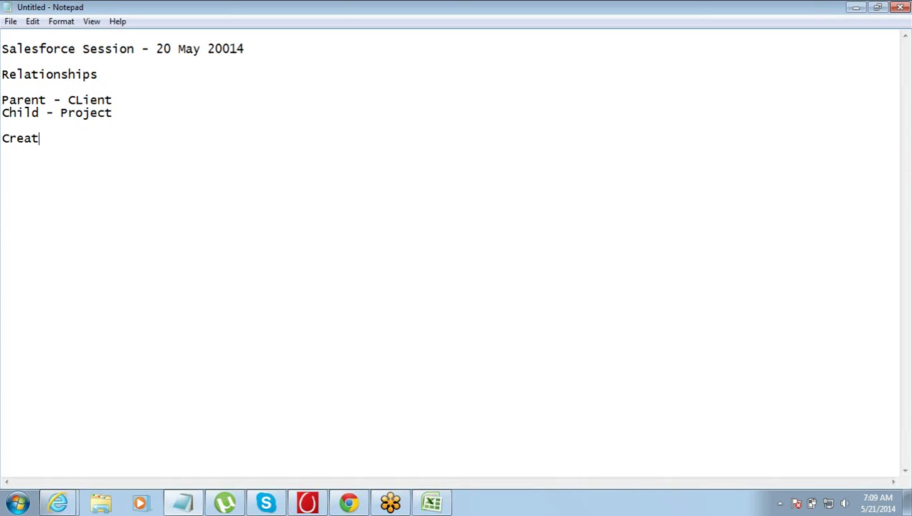
text(e a Relationship )
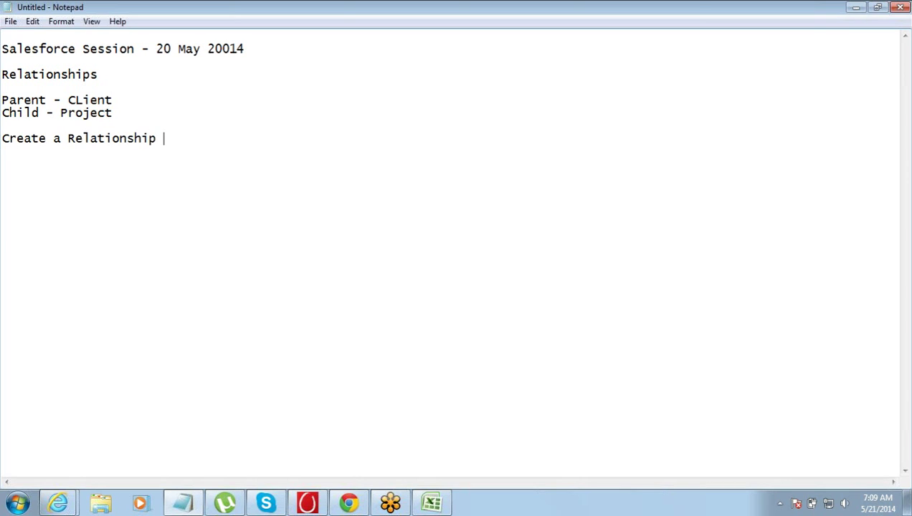
text(Field in the Ch)
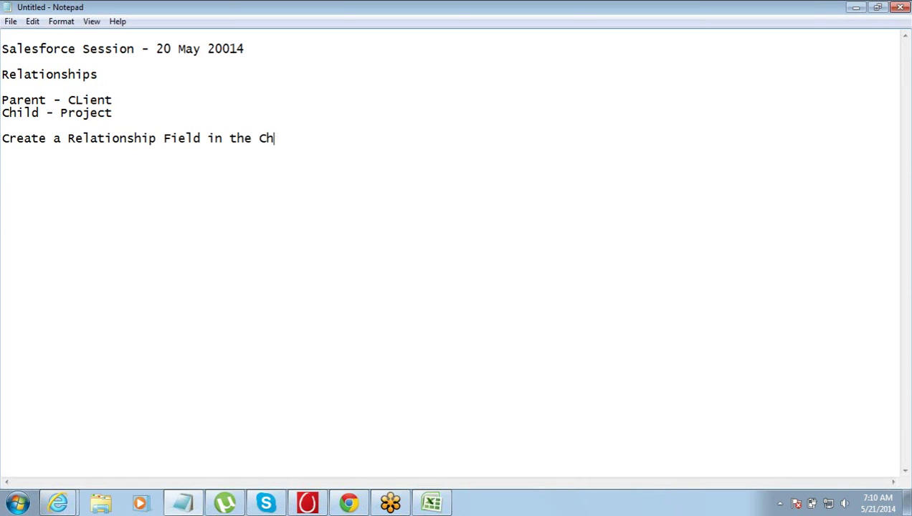
text(ild Object)
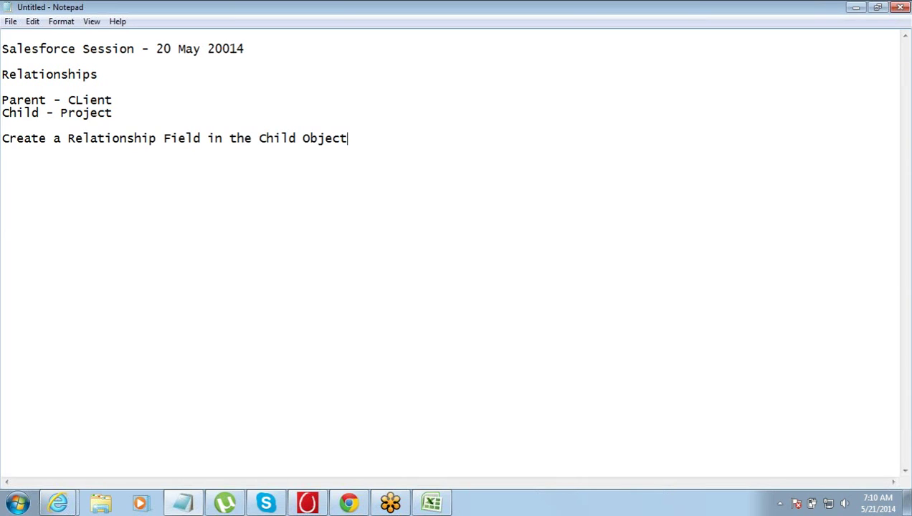
Correct the miscapitalized "CLient" in the Parent line to "Client"
key(Home)
key(End)
key(Up)
key(Up)
key(Up)
key(Right)
key(ctrl+Right)
key(ctrl+Right)
key(Right)
key(shift+Right)
text(l)
key(Down)
key(Down)
key(Down)
key(End)
Highlight the Account Name label on Chrome's New Contact form, and highlight Project in the Child line of the Notepad notes
click(348, 502)
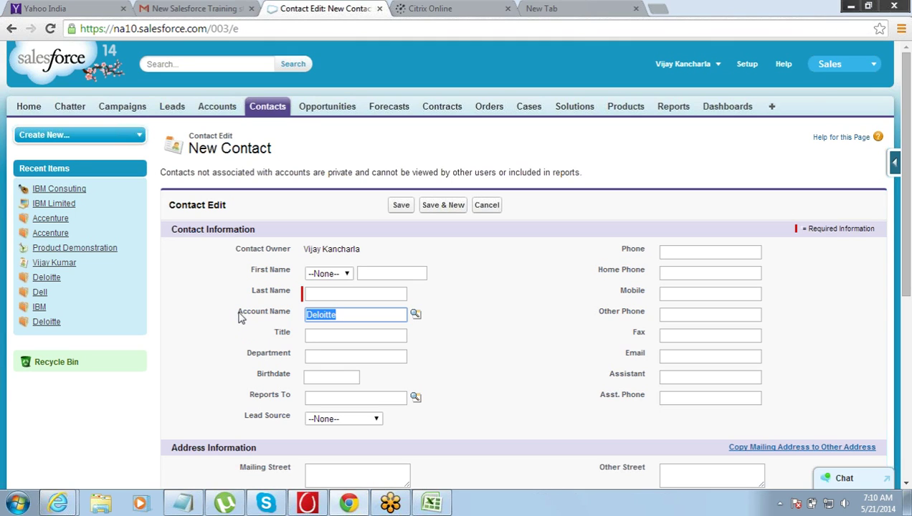
drag(238, 314, 291, 317)
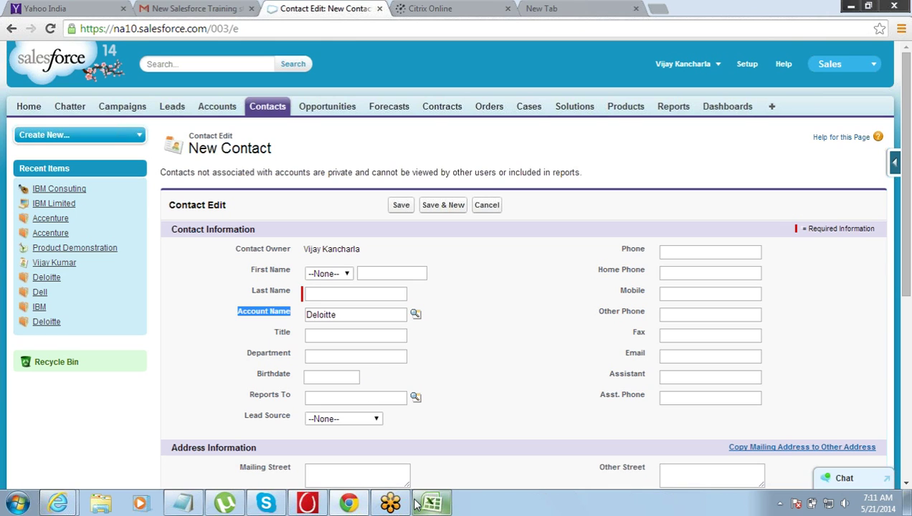
click(192, 506)
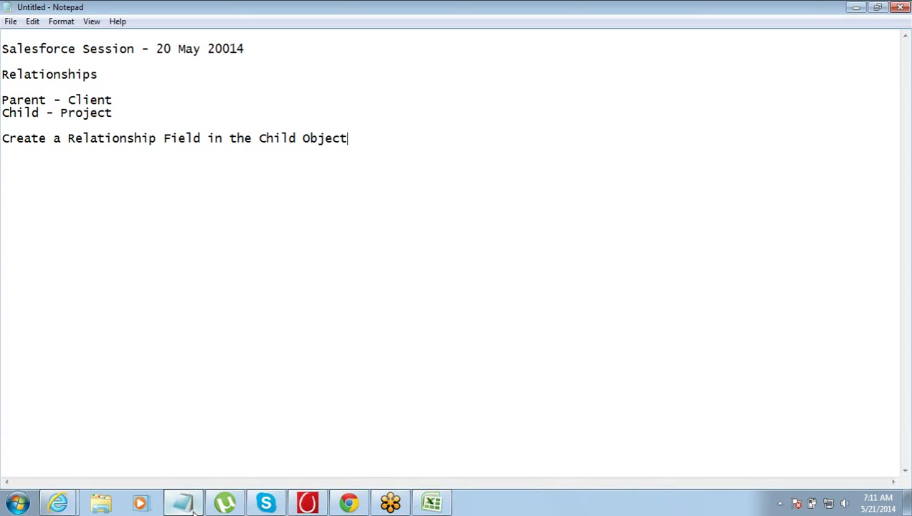
double_click(85, 113)
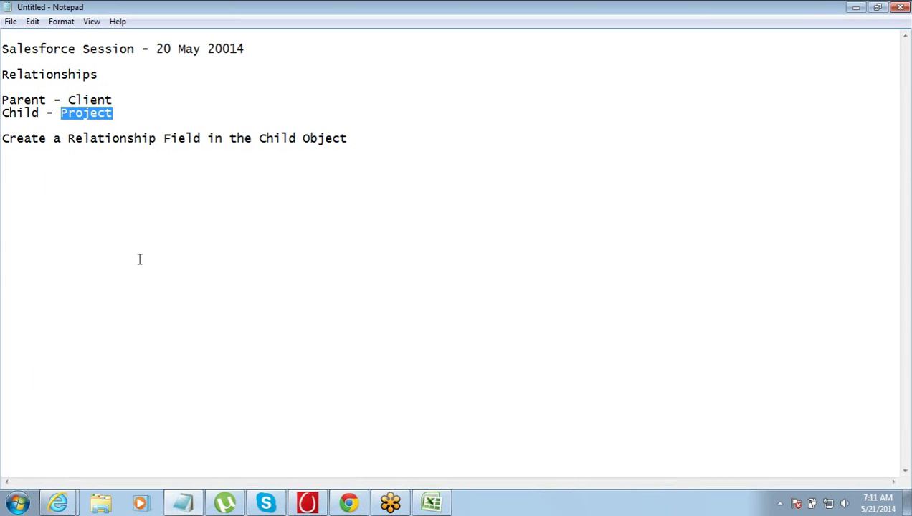
Switch to Salesforce in Chrome and open the custom objects list in Setup
click(348, 503)
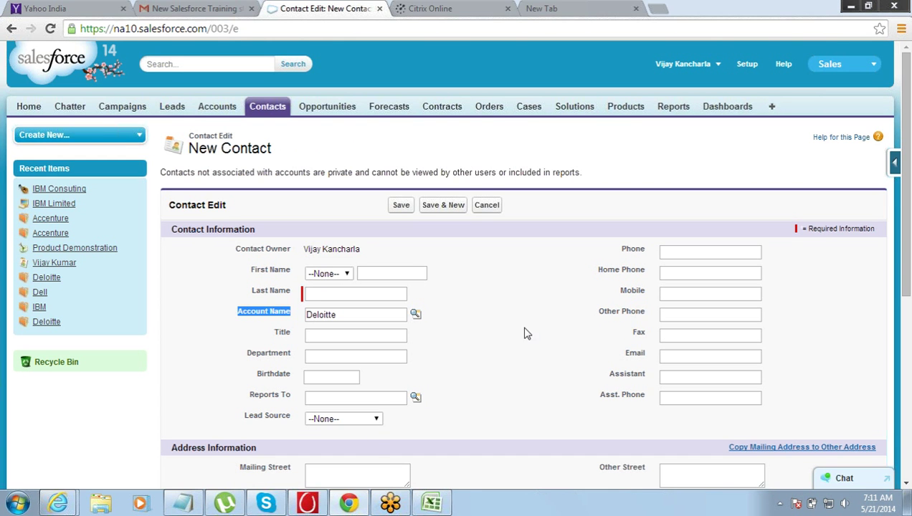
click(748, 64)
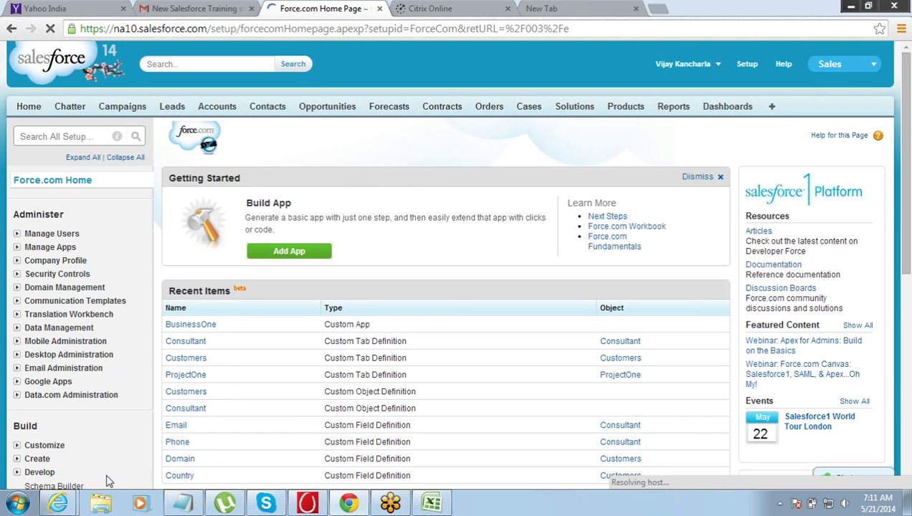
click(17, 460)
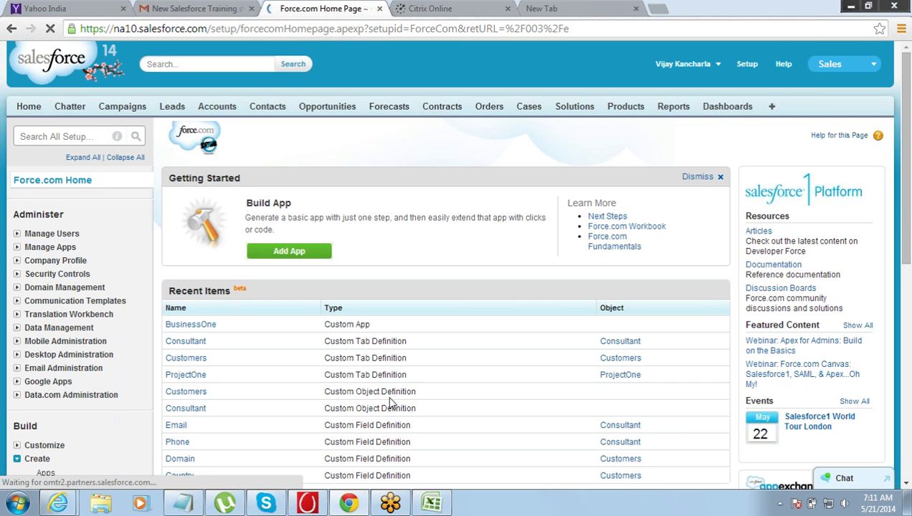
click(907, 486)
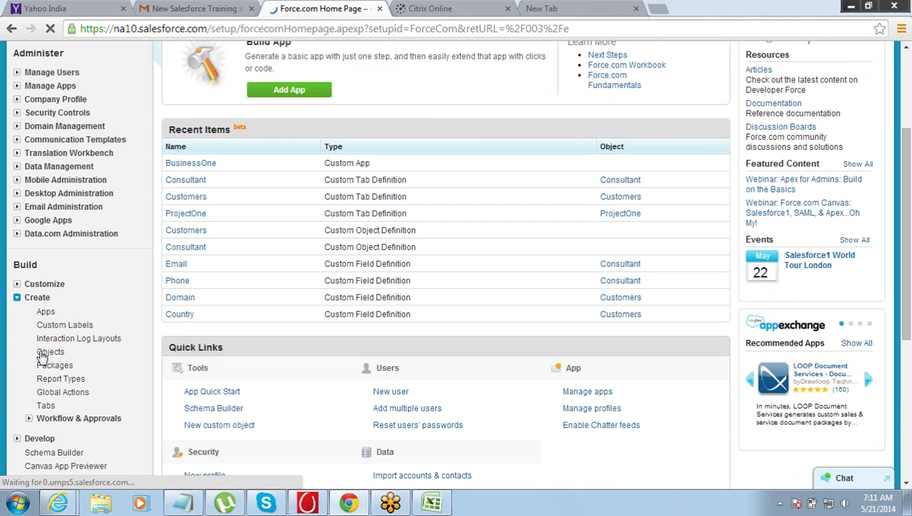
click(41, 353)
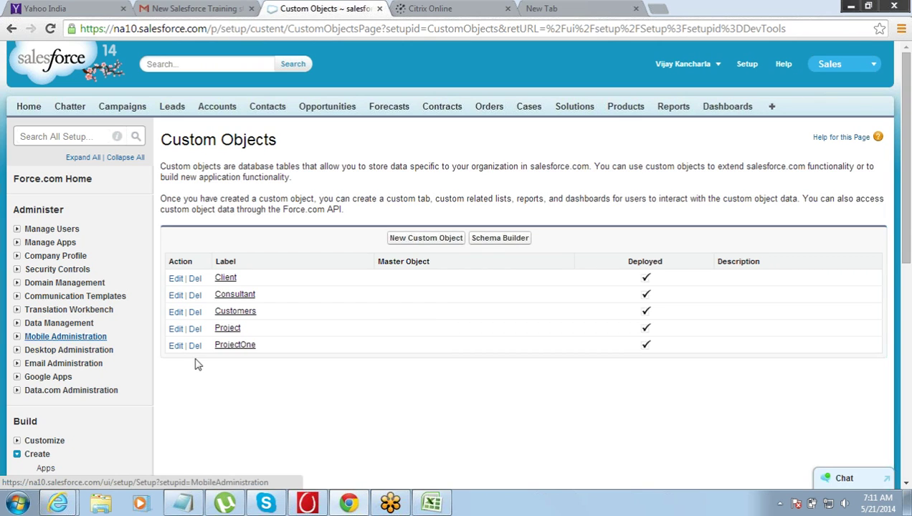
click(397, 242)
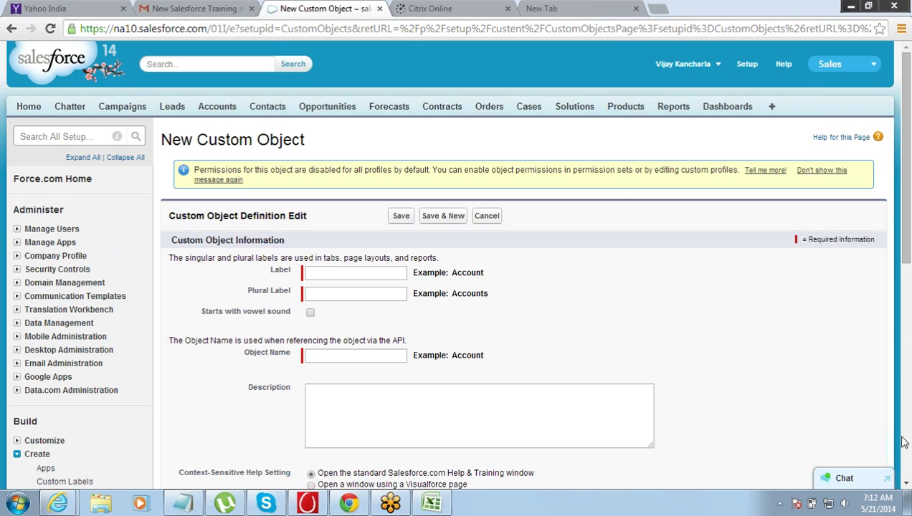
click(904, 486)
scroll(904, 485, down, 3)
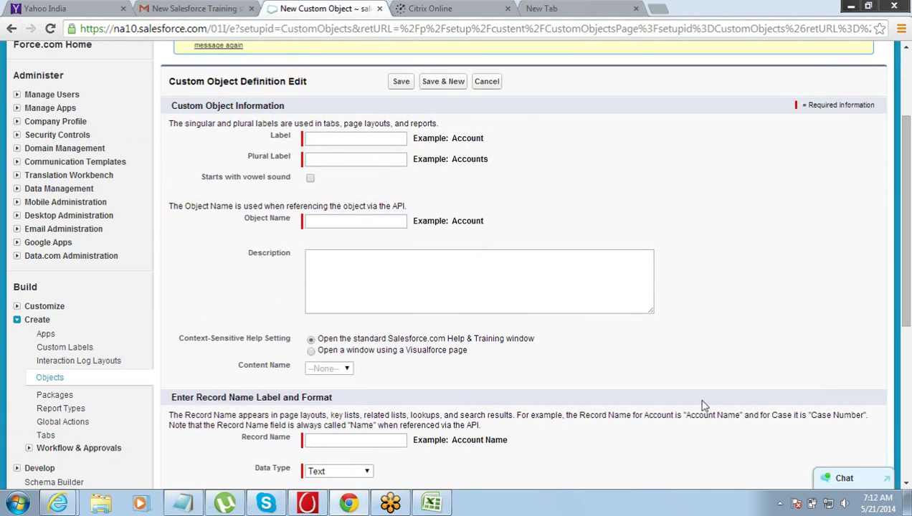
click(50, 378)
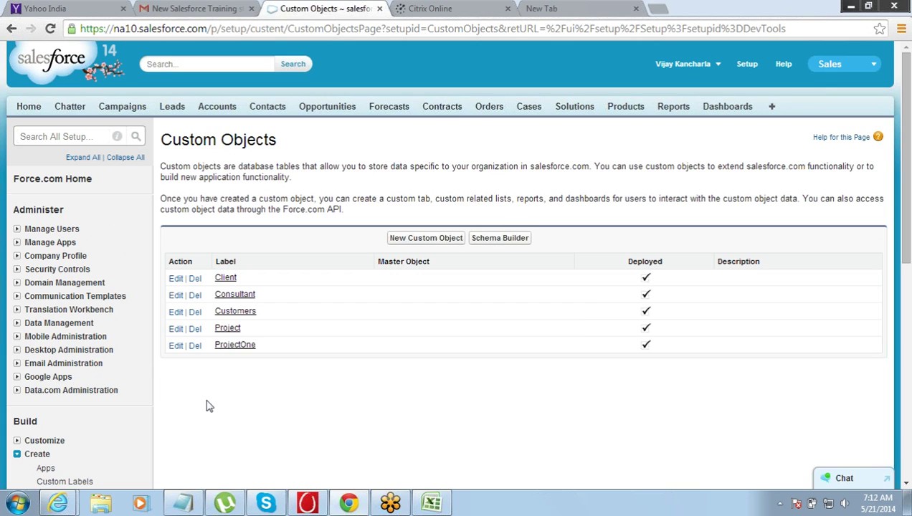
Open the Project custom object and bring up its Custom Fields & Relationships section
click(228, 331)
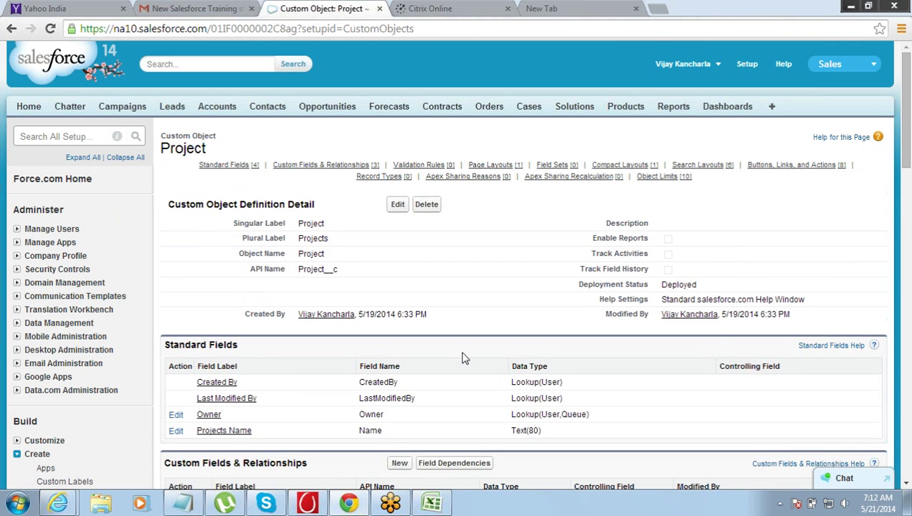
click(906, 483)
scroll(906, 486, down, 2)
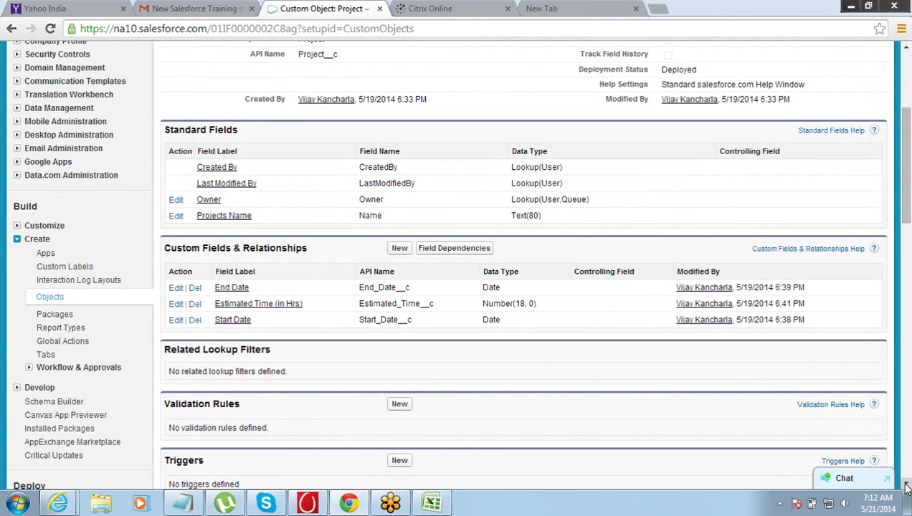
scroll(909, 409, down, 4)
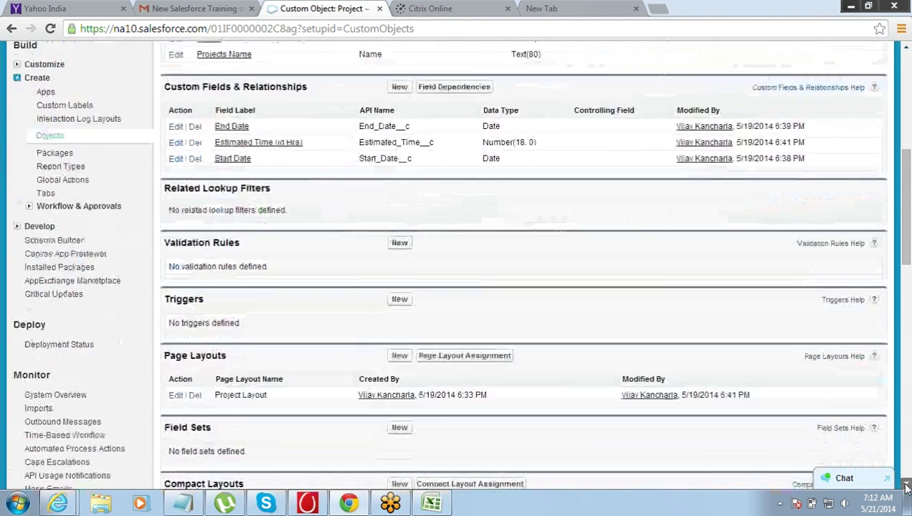
drag(905, 291, 907, 227)
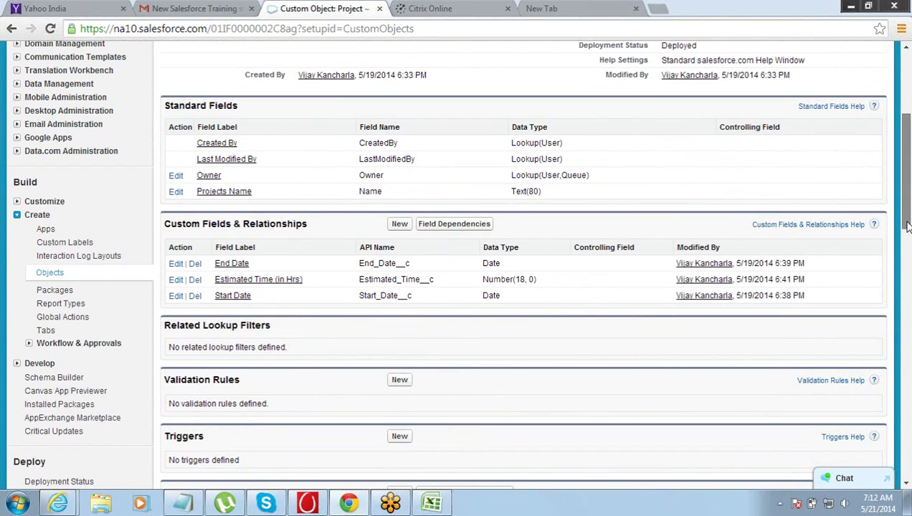
drag(906, 227, 907, 221)
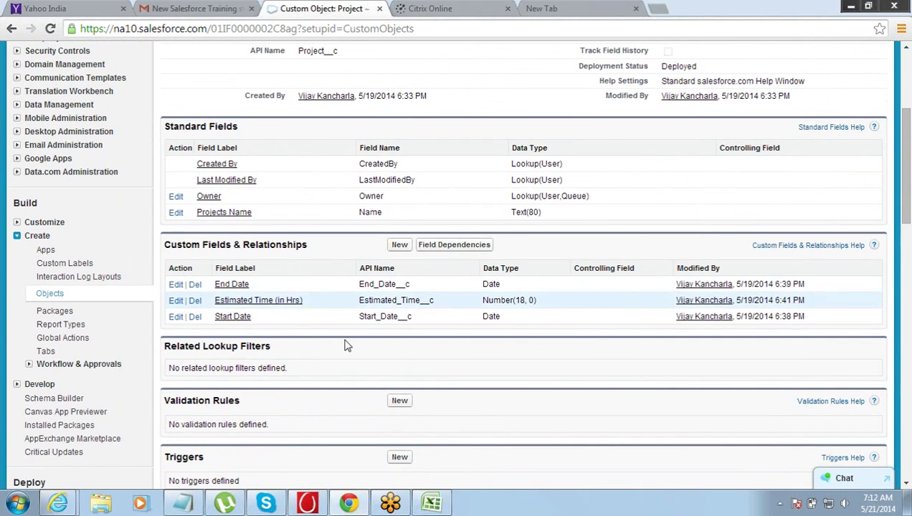
drag(163, 244, 306, 244)
click(307, 244)
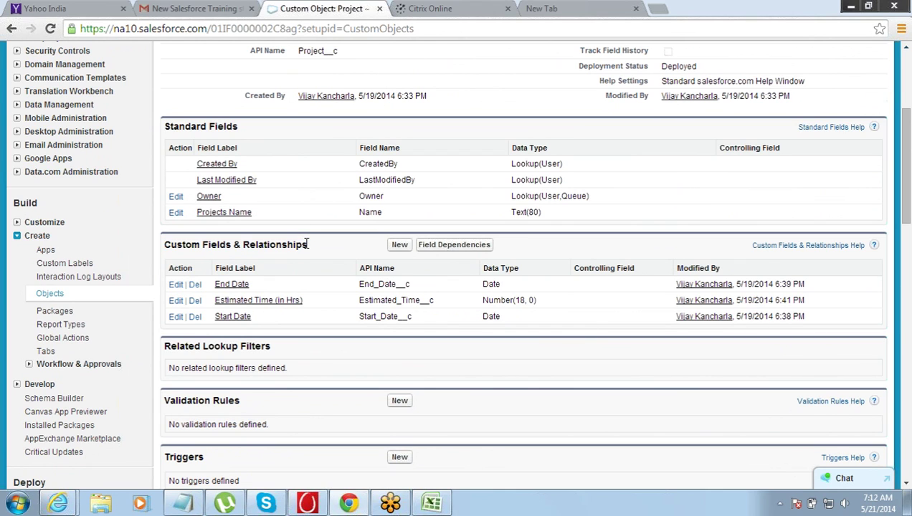
Start a new custom field on the Project object and select Lookup Relationship as its data type
click(400, 245)
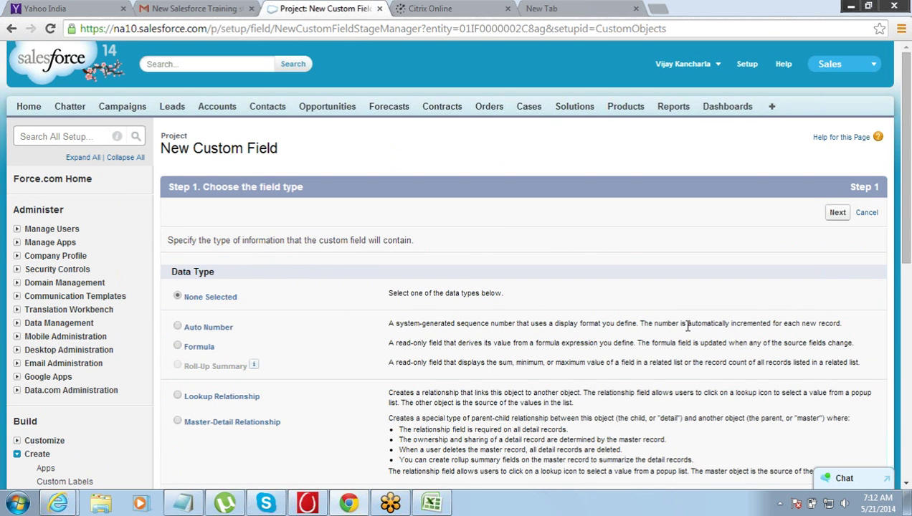
drag(906, 236, 906, 283)
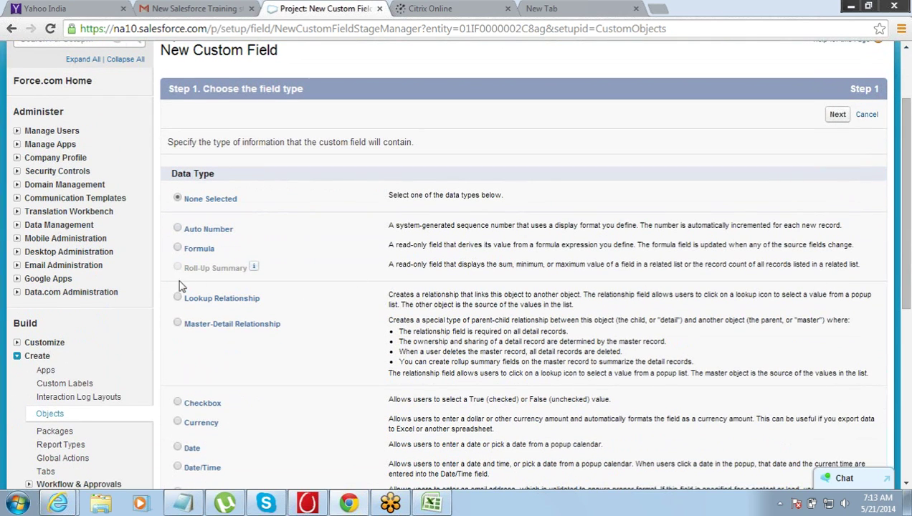
drag(188, 300, 254, 301)
drag(192, 328, 279, 338)
click(280, 339)
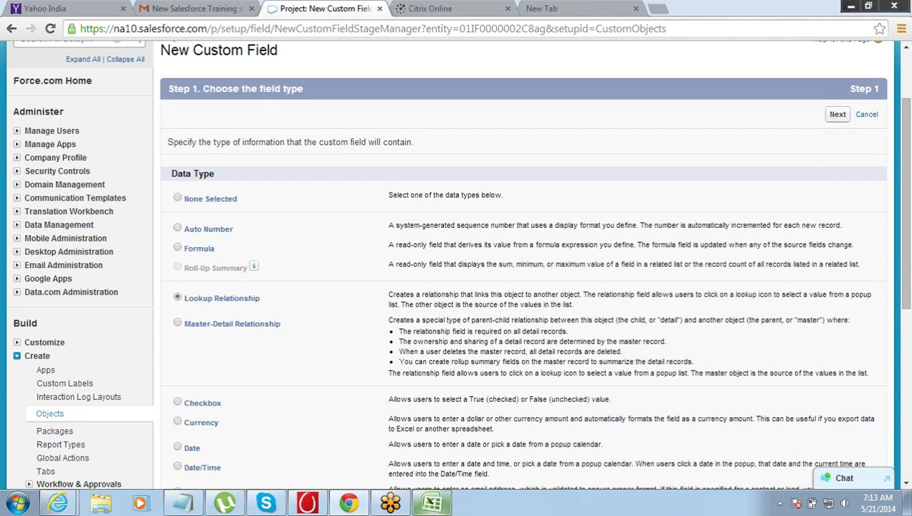
Switch to the Excel workbook, open Sheet2 and widen columns A and B equally to fit notes
click(449, 449)
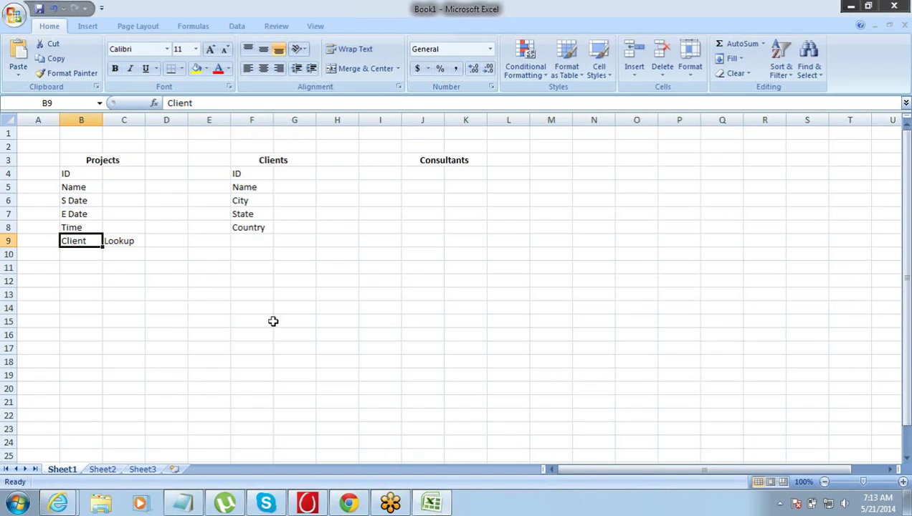
click(104, 468)
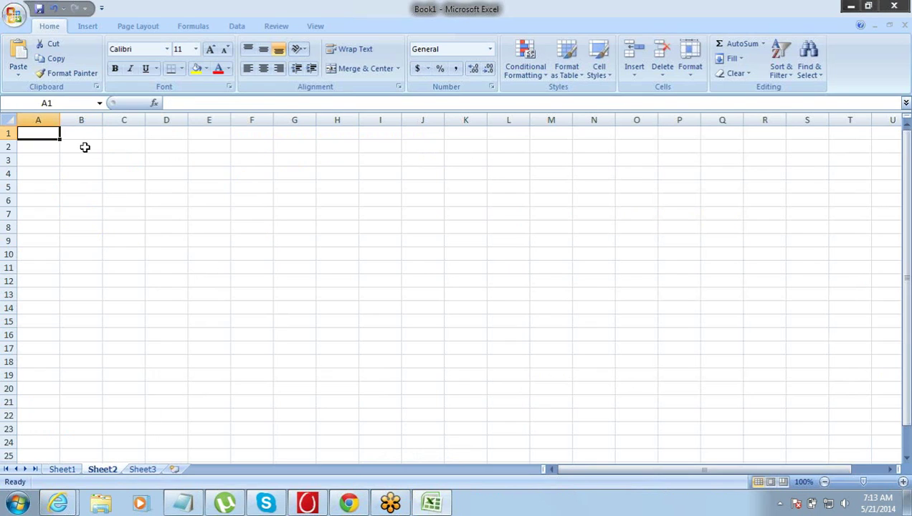
click(85, 146)
click(39, 134)
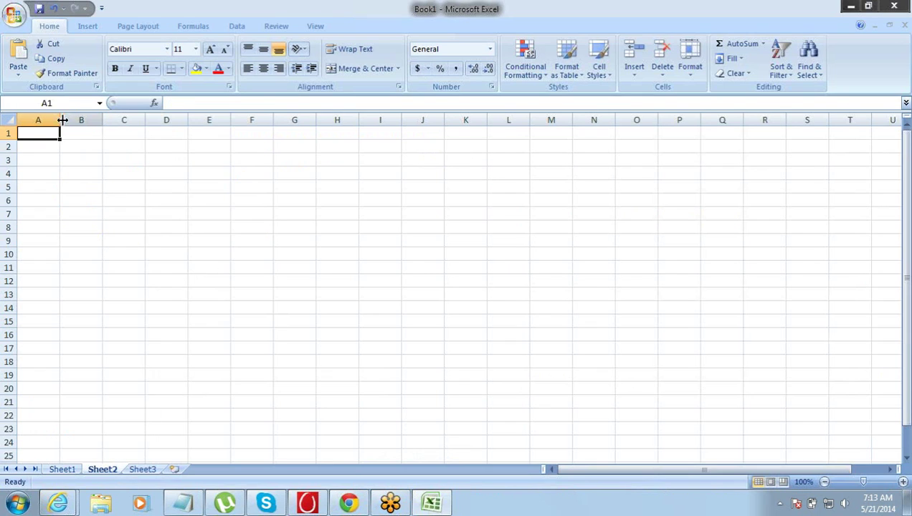
drag(49, 119, 328, 123)
Enter the headings "Lookup" in A1 and "Master-Detail" in B1
click(249, 136)
text(Lookup)
key(Tab)
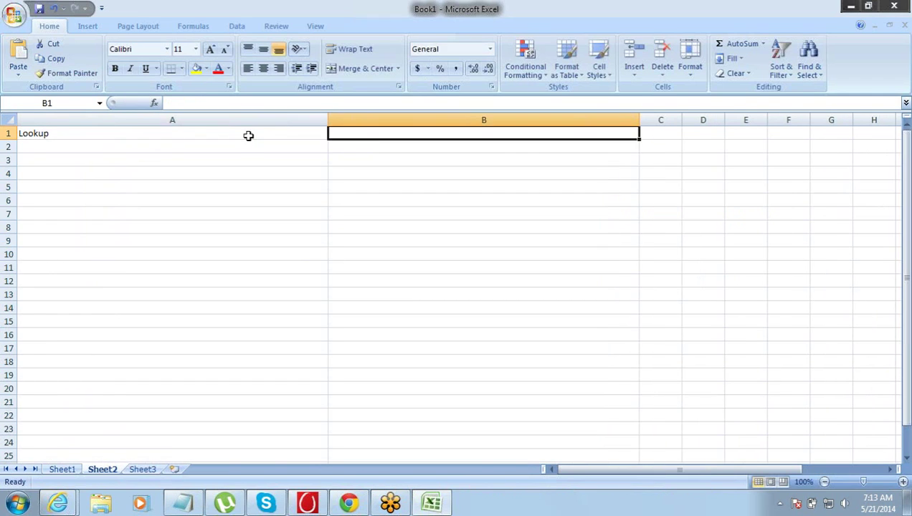
text(Master-Detail)
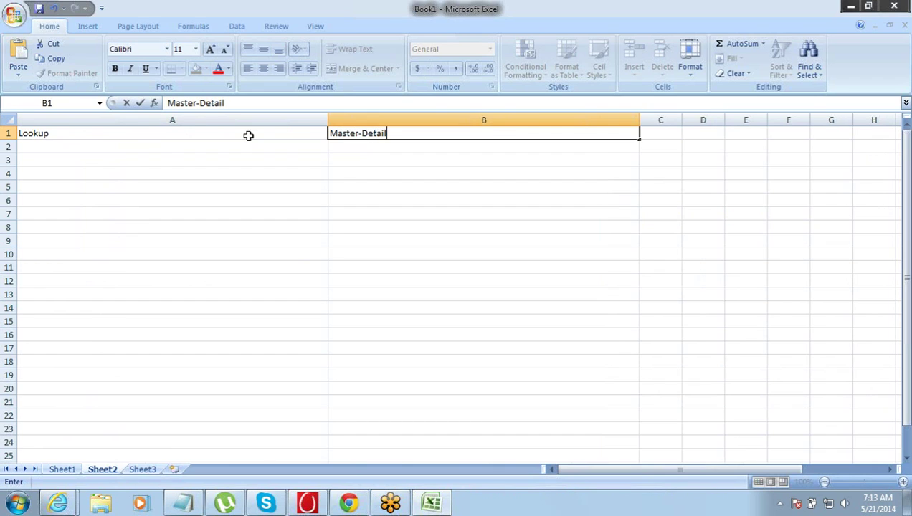
key(Tab)
key(Return)
key(ctrl+Home)
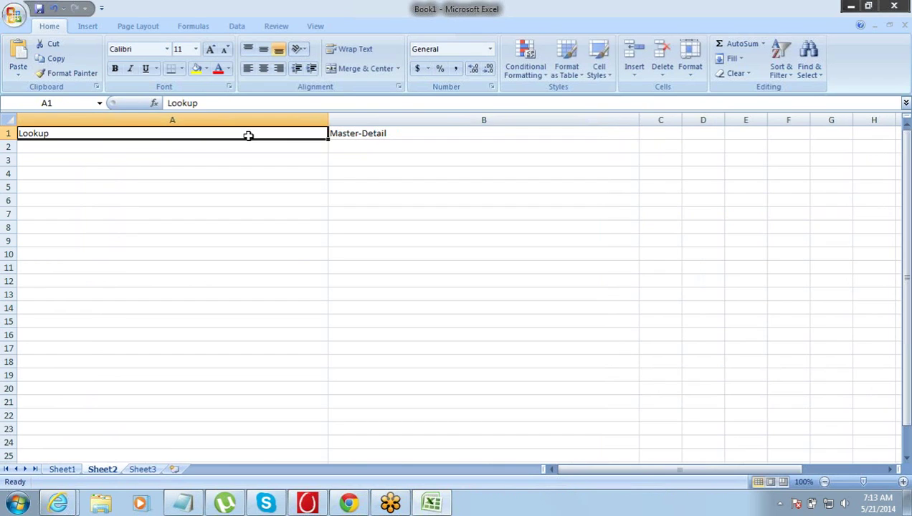
Make the Lookup and Master-Detail headings in A1:B1 bold
key(shift+Right)
key(ctrl+b)
key(Down)
key(Up)
key(Right)
key(Left)
key(shift+Right)
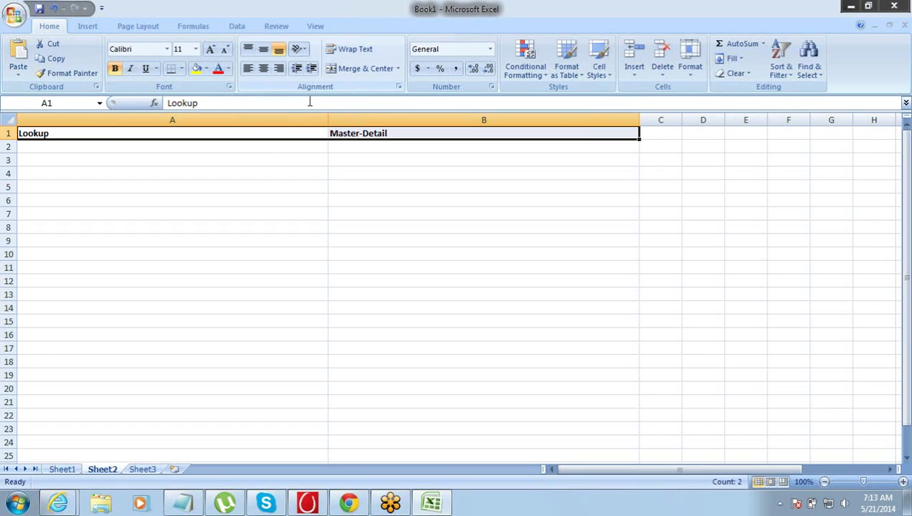
Enter a note beginning with "Relationsh" in cell A2 under the Lookup heading
click(239, 151)
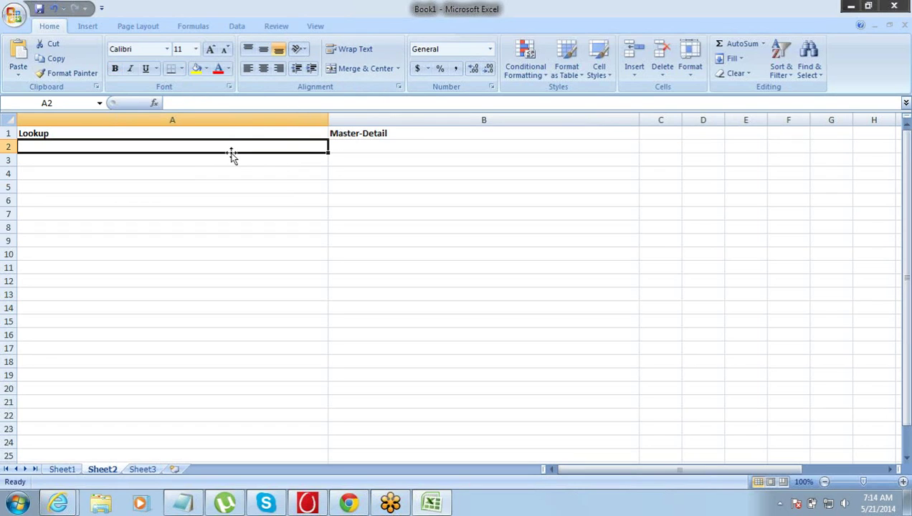
text(Relationsh)
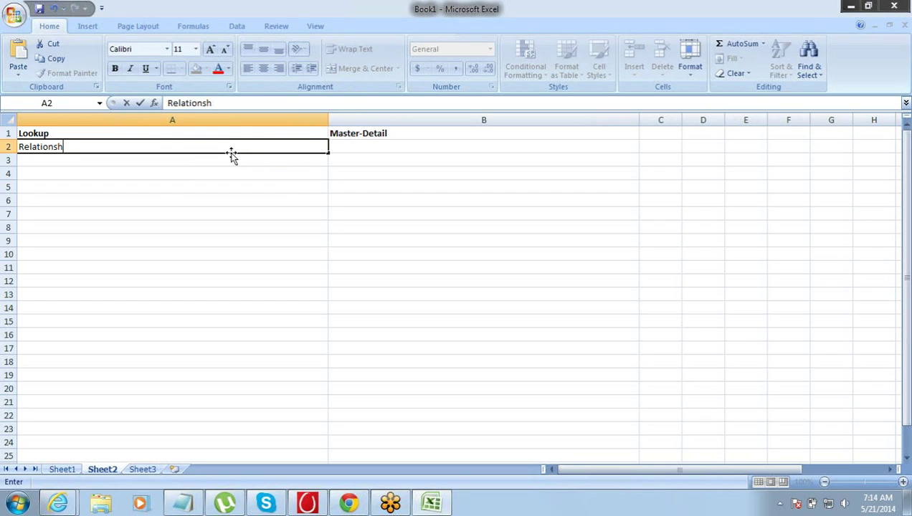